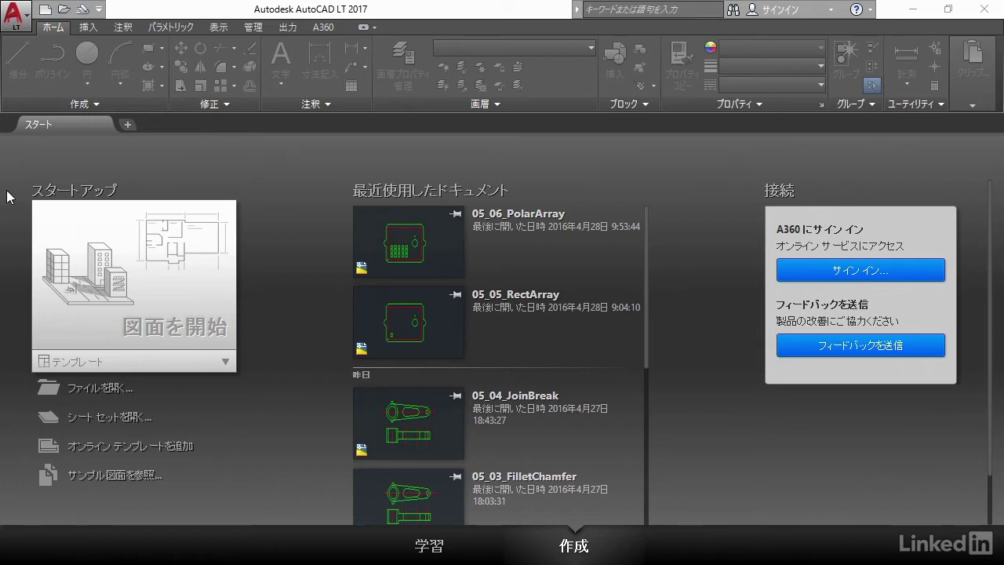
- Open the 05_06_PolarArray.dwg plate drawing from the Chapter 05 folder
{"action": "left_click", "coordinate": [64, 11]}
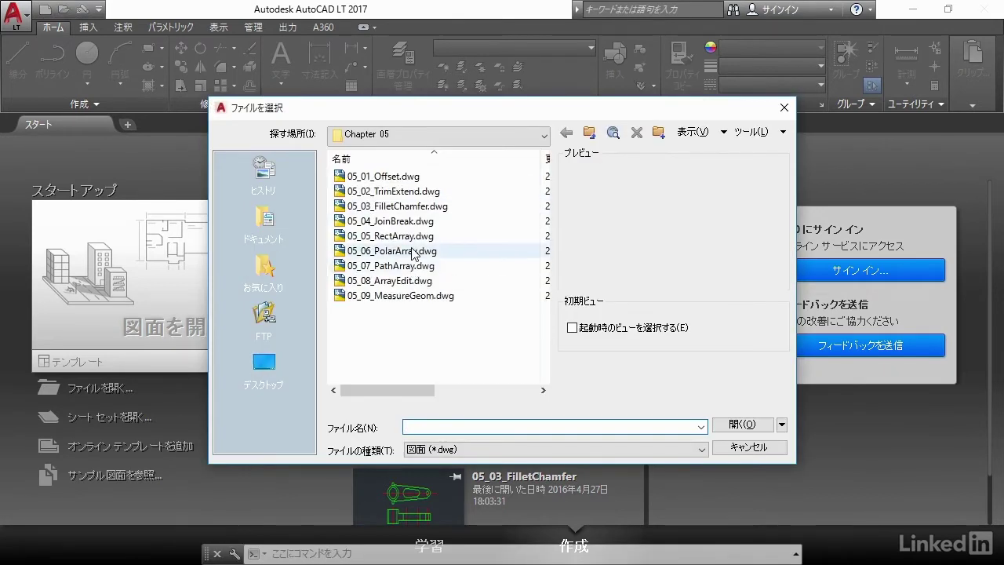
{"action": "left_click", "coordinate": [427, 251]}
{"action": "left_click", "coordinate": [743, 427]}
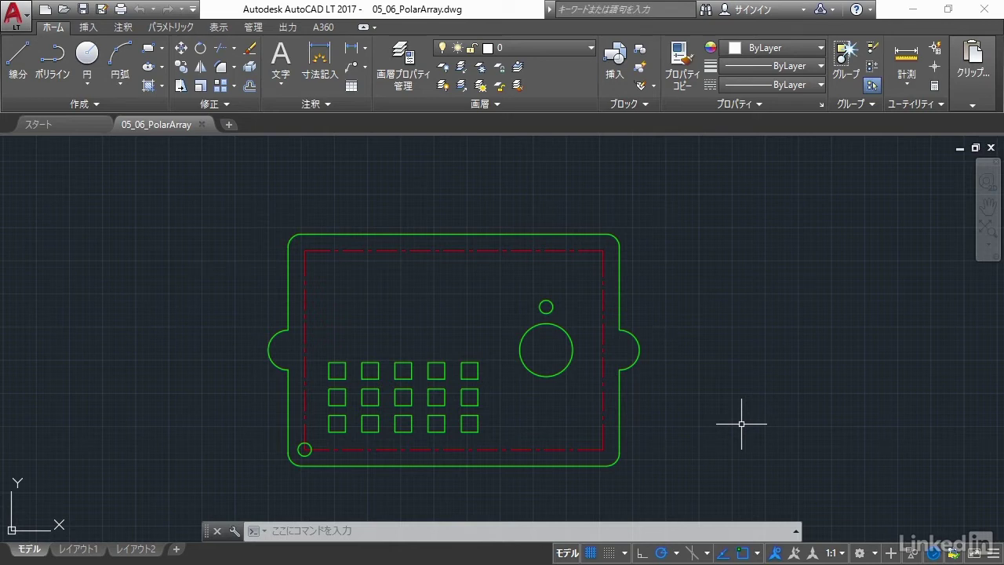
- Start a Polar Array and select the small circle above the large circle as its object
{"action": "scroll", "coordinate": [586, 354], "scroll_direction": "up", "scroll_amount": 4}
{"action": "middle_click_drag", "start_coordinate": [586, 355], "coordinate": [642, 310]}
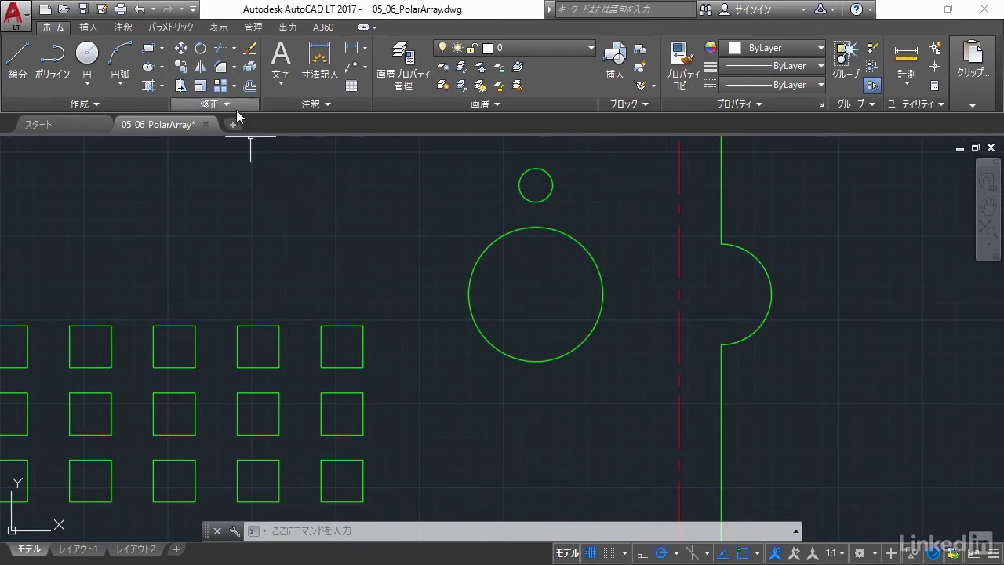
{"action": "left_click", "coordinate": [234, 89]}
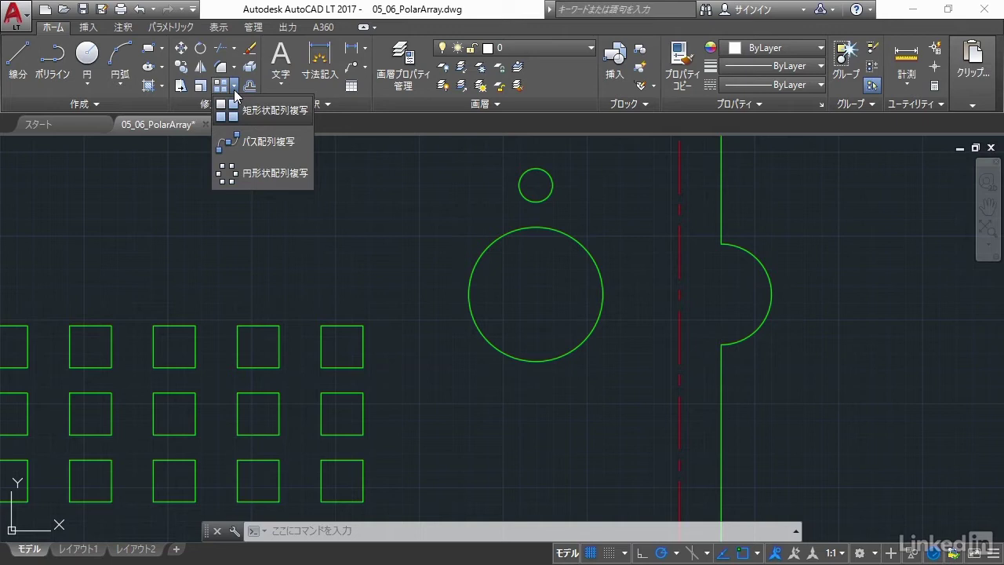
{"action": "left_click", "coordinate": [273, 175]}
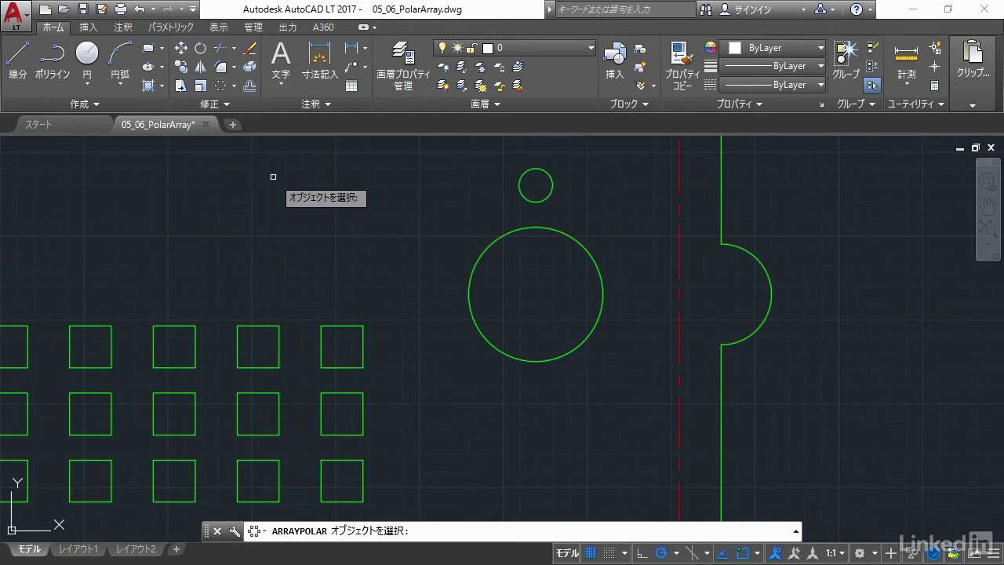
{"action": "left_click", "coordinate": [527, 171]}
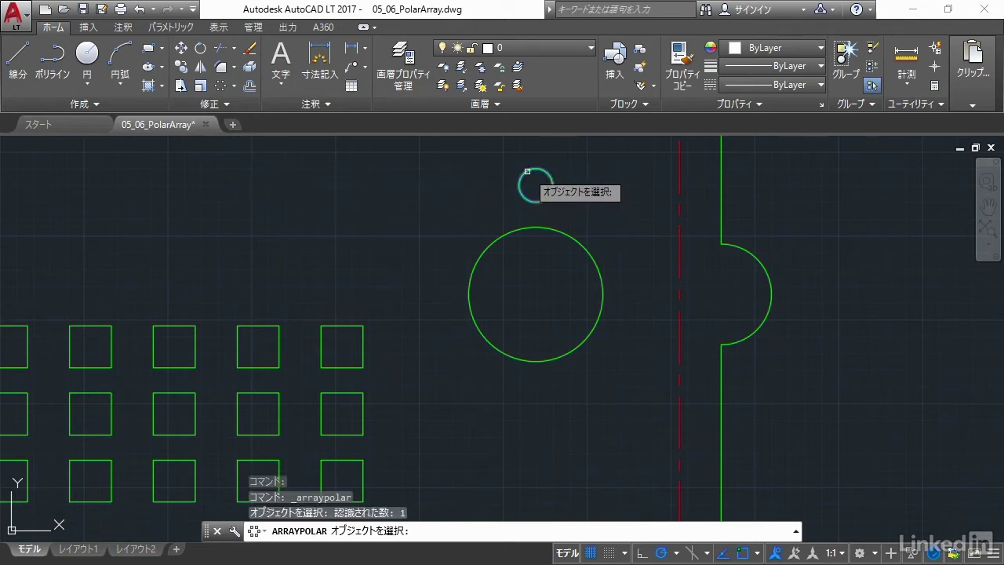
{"action": "key", "text": "Return"}
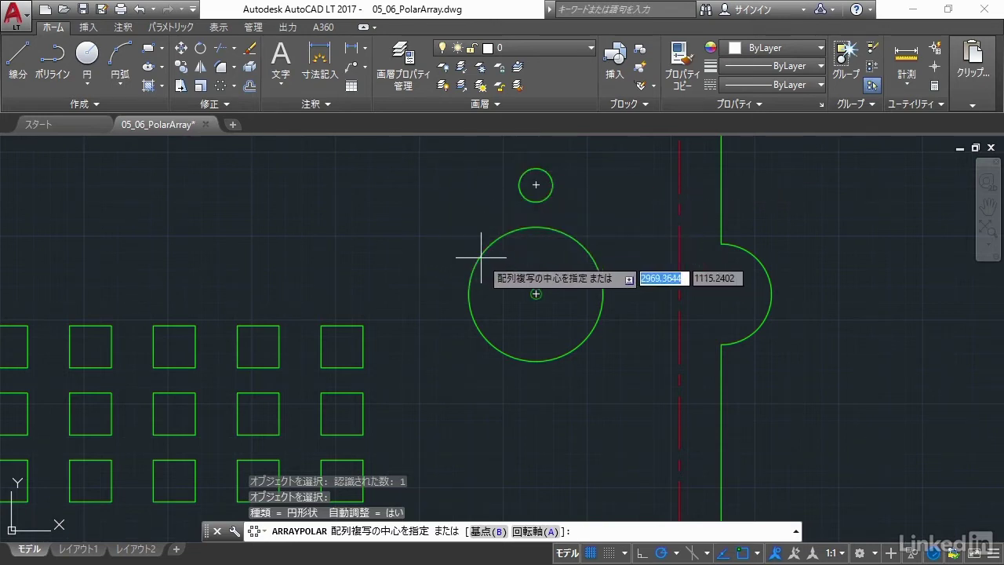
- Set the large circle's centre as the array centre, producing six circles around it
{"action": "left_click", "coordinate": [535, 294]}
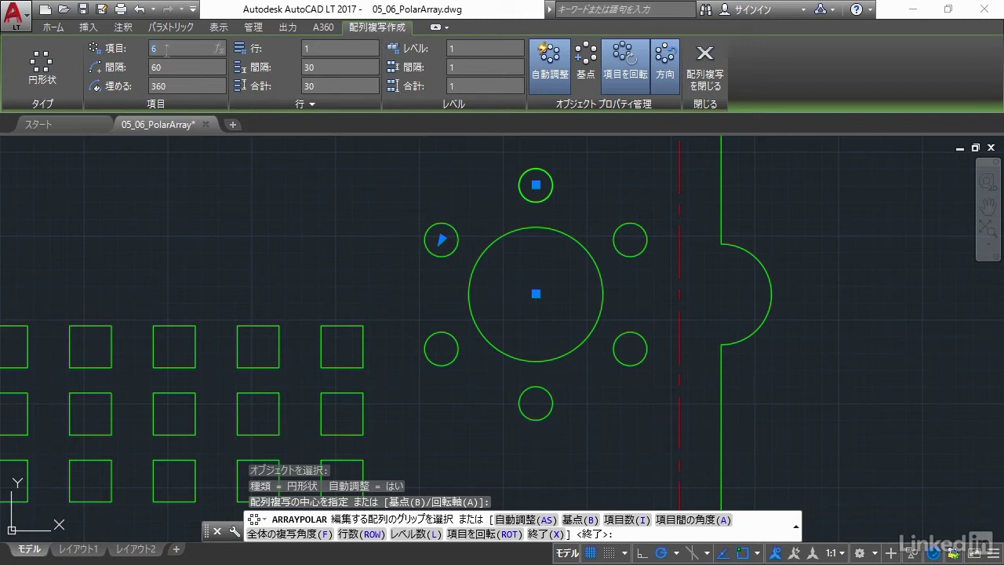
- Set the array to 4 items with a 180° fill angle
{"action": "type", "text": "4"}
{"action": "key", "text": "Tab"}
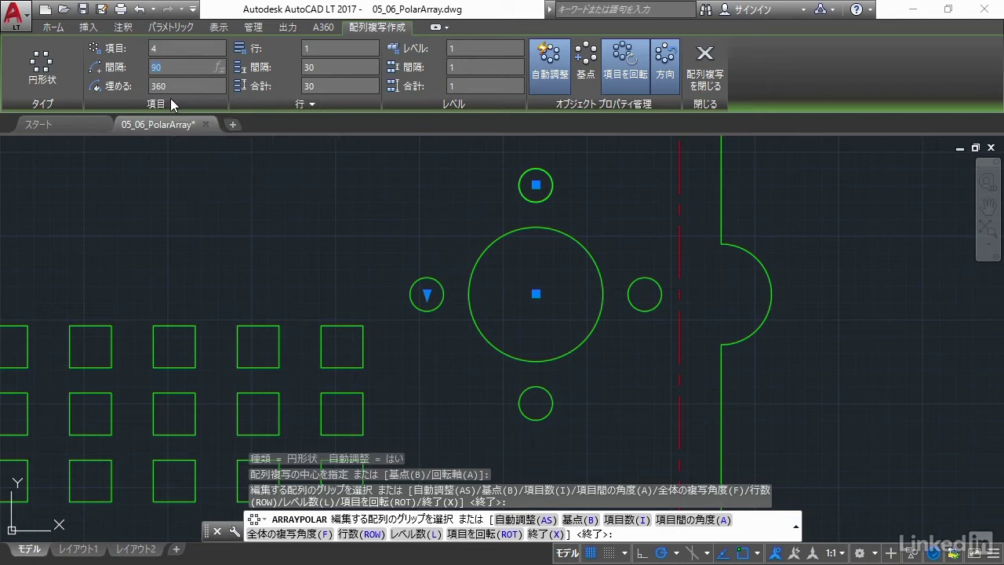
{"action": "left_click", "coordinate": [177, 92]}
{"action": "type", "text": "180"}
{"action": "key", "text": "Return"}
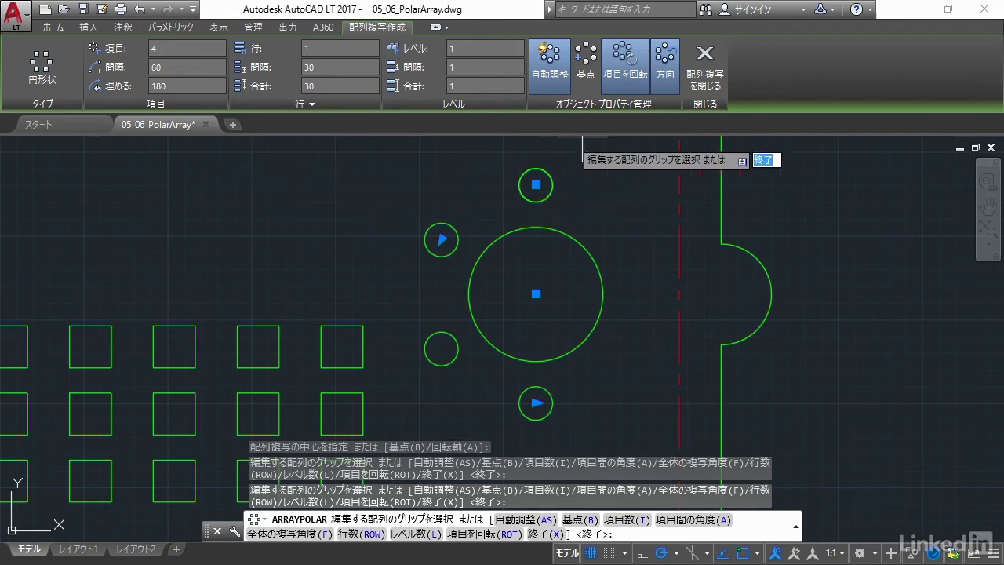
{"action": "left_click", "coordinate": [669, 63]}
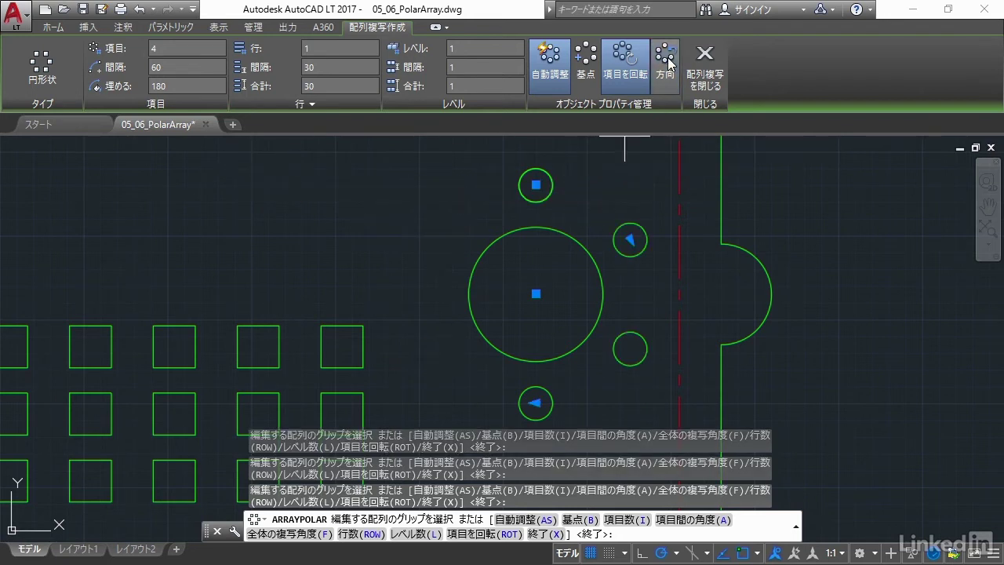
{"action": "left_click", "coordinate": [669, 62]}
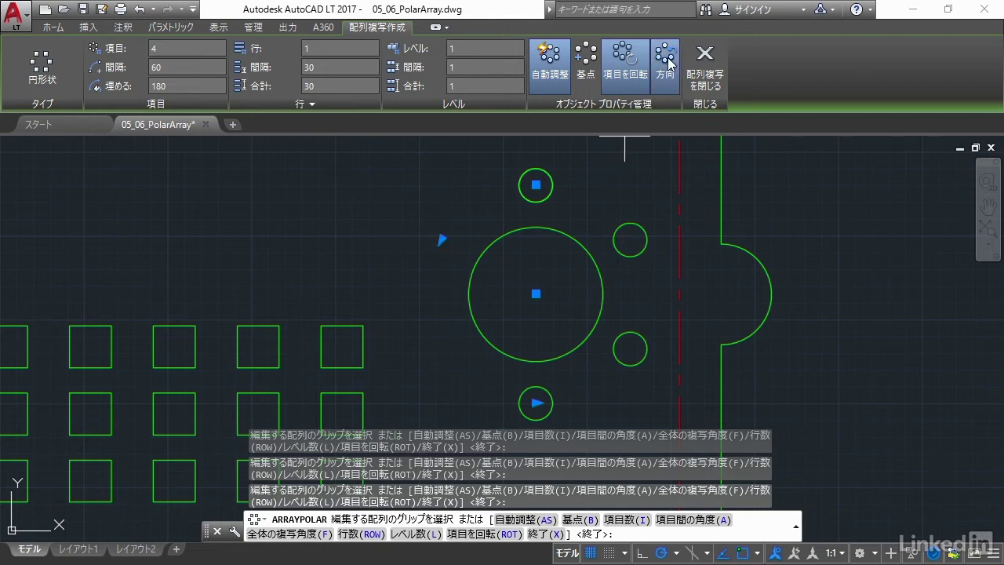
{"action": "left_click", "coordinate": [667, 64]}
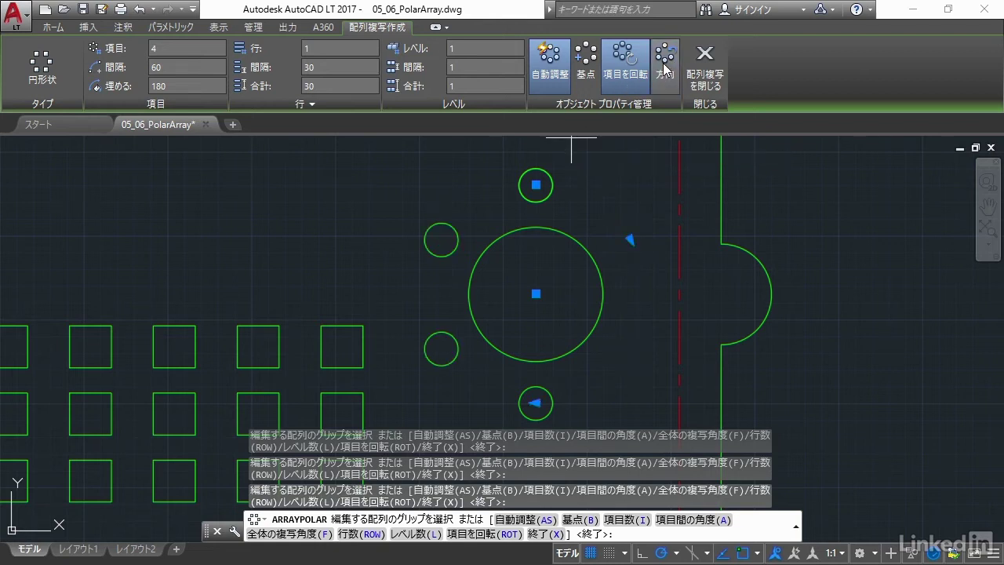
{"action": "left_click", "coordinate": [665, 63]}
{"action": "left_click", "coordinate": [665, 61]}
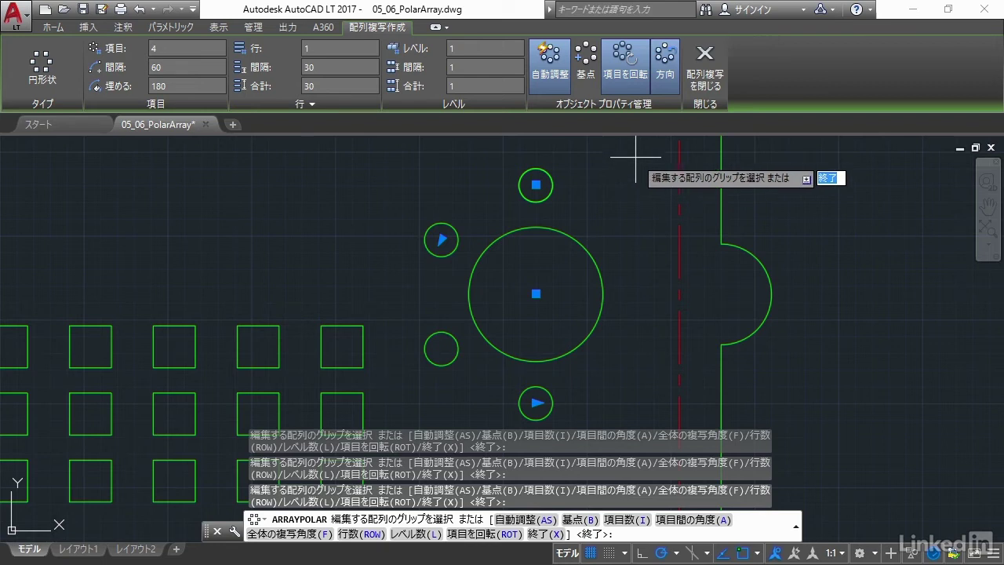
{"action": "left_click", "coordinate": [555, 75]}
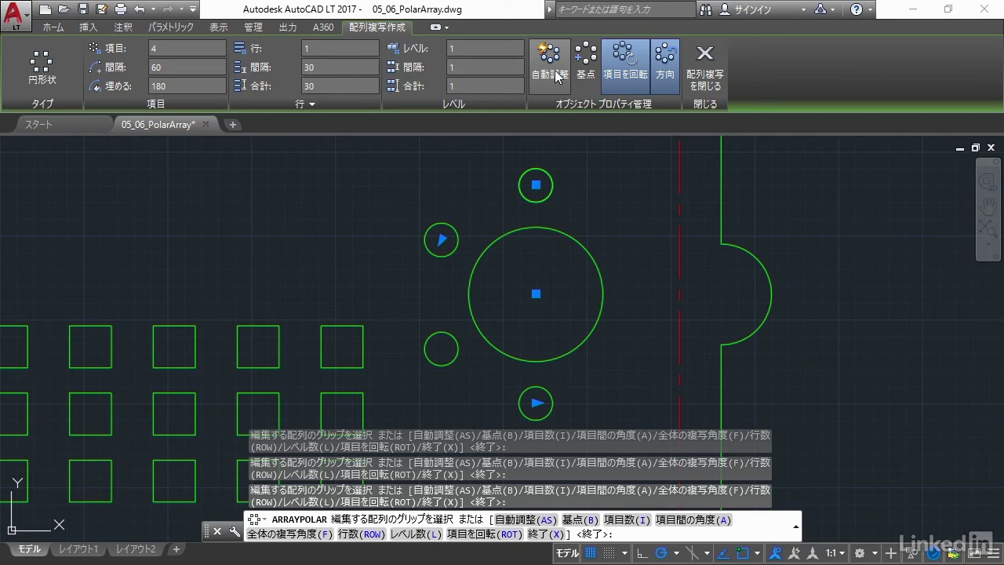
{"action": "left_click", "coordinate": [556, 75]}
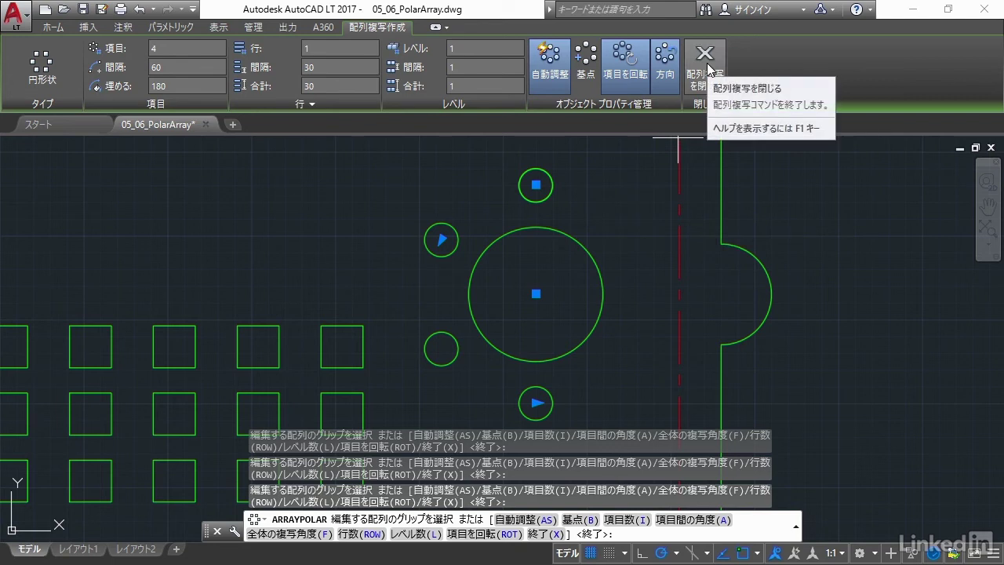
- Close the array, then select the four-circle array again to edit it
{"action": "left_click", "coordinate": [705, 59]}
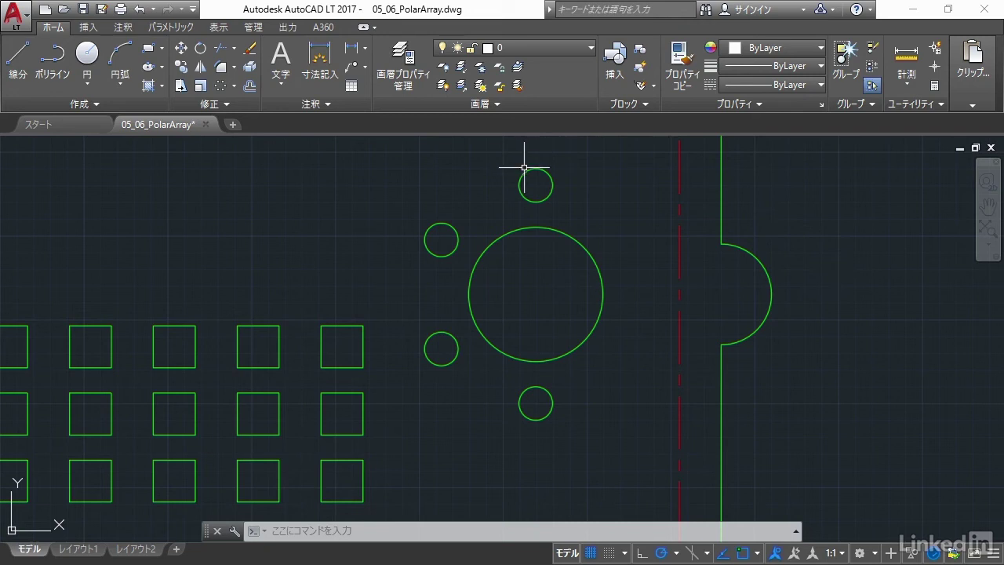
{"action": "mouse_move", "coordinate": [528, 170]}
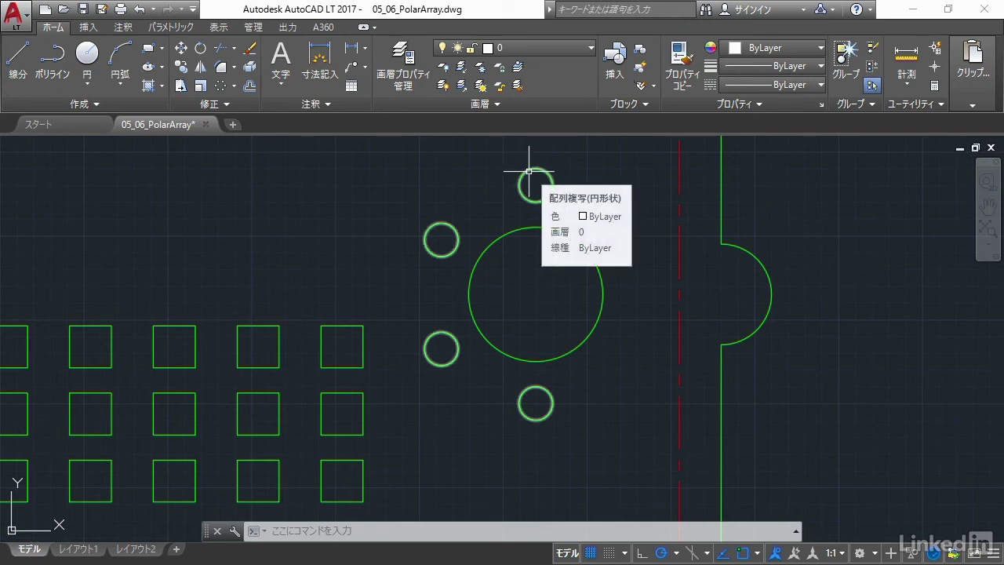
{"action": "left_click", "coordinate": [528, 171]}
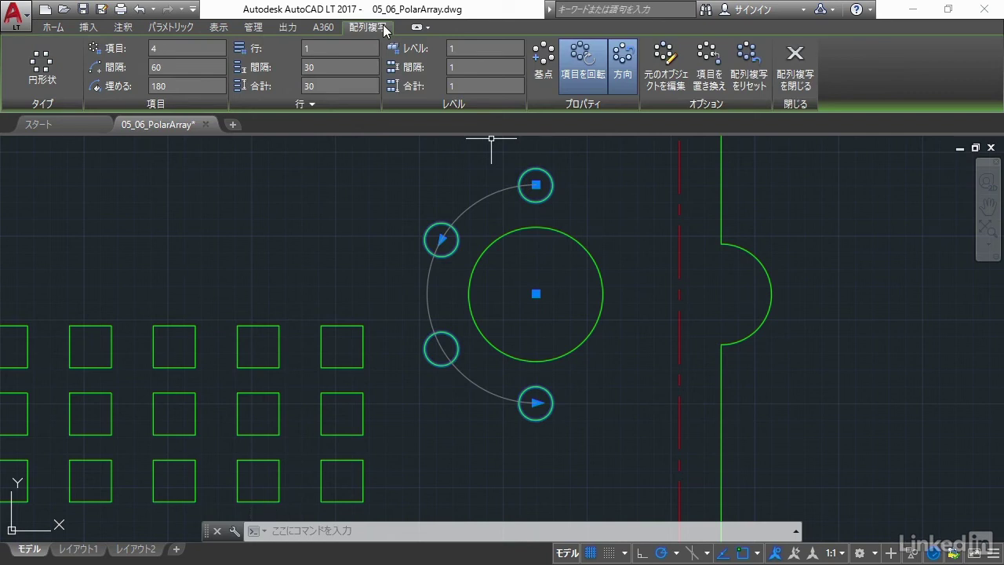
- Change the array to 6 items and stretch its radius to 80
{"action": "left_click", "coordinate": [200, 48]}
{"action": "type", "text": "6"}
{"action": "key", "text": "Return"}
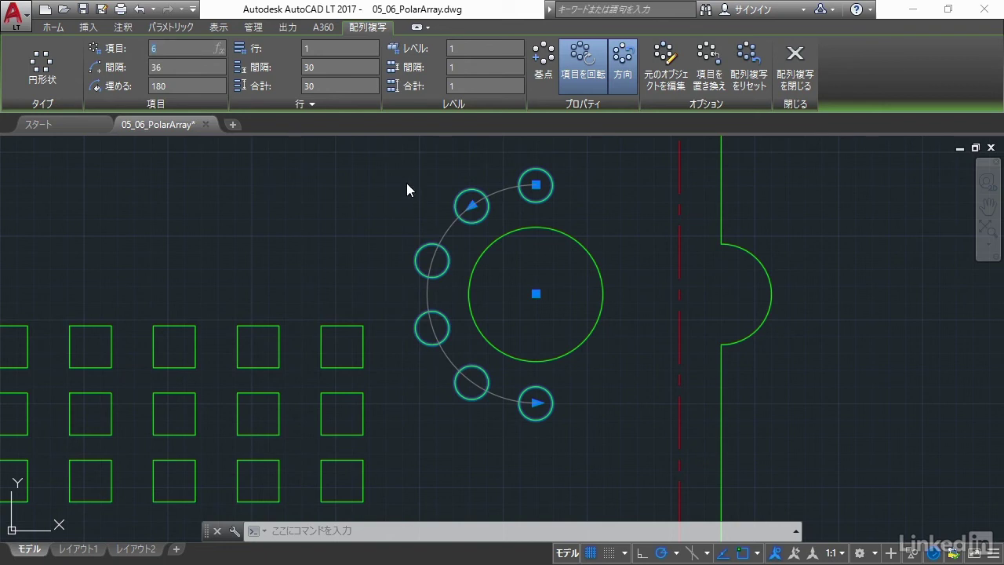
{"action": "left_click", "coordinate": [537, 185]}
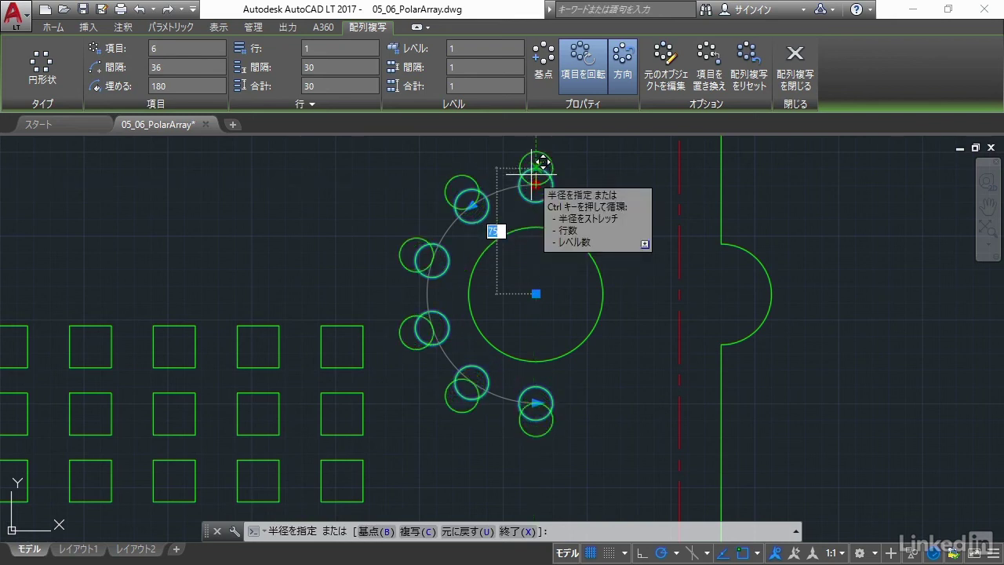
{"action": "type", "text": "80"}
{"action": "key", "text": "Return"}
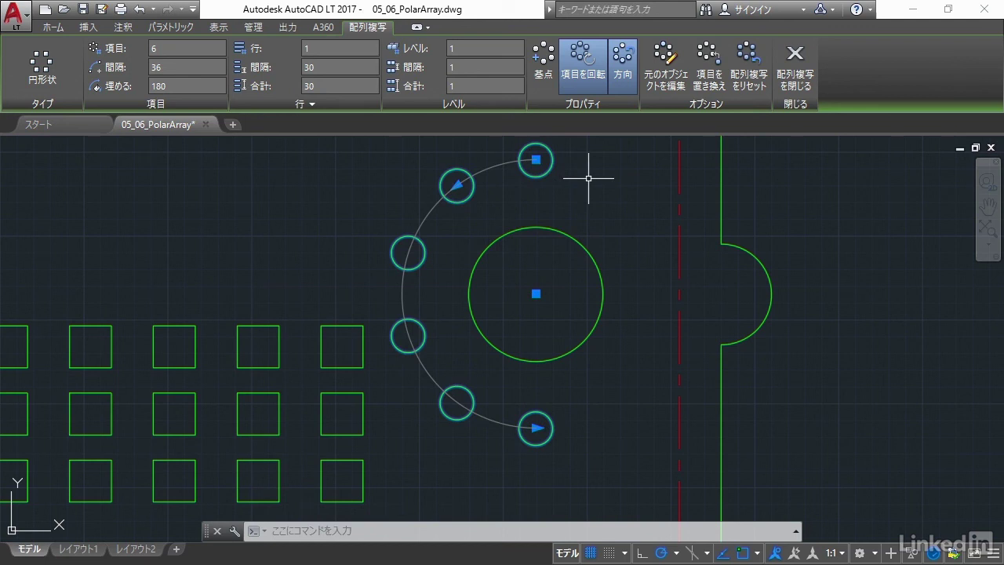
{"action": "left_click", "coordinate": [794, 55]}
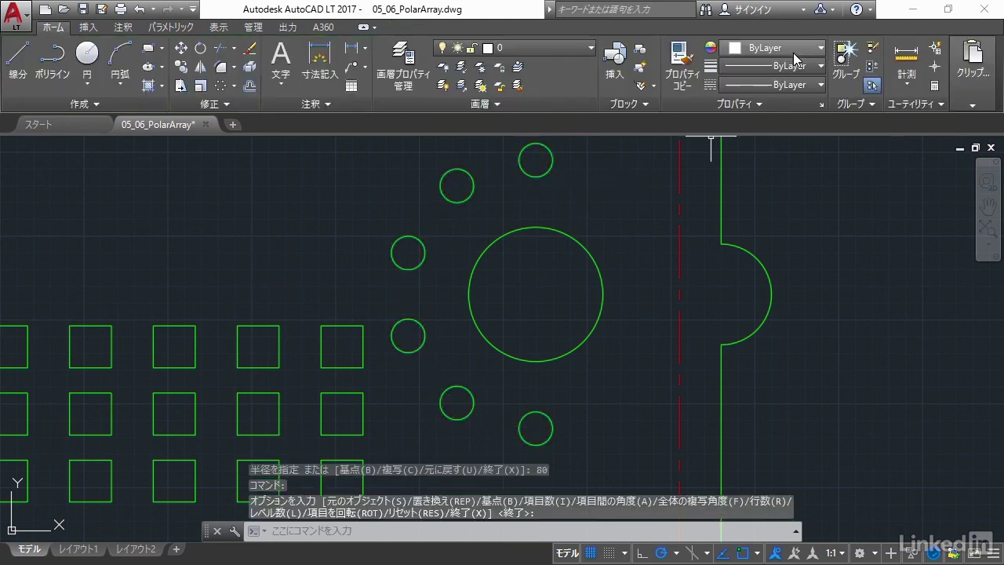